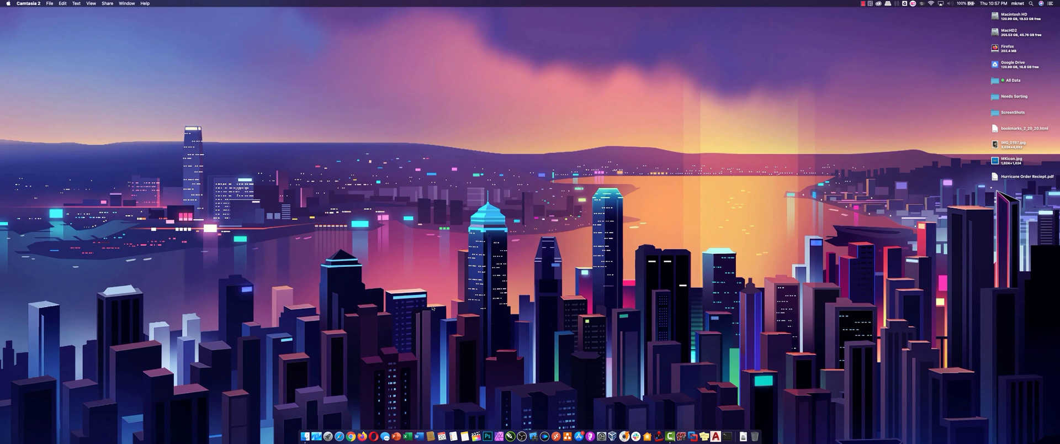
Launch Firefox and make it the Mac's default browser in place of Chrome
click(362, 436)
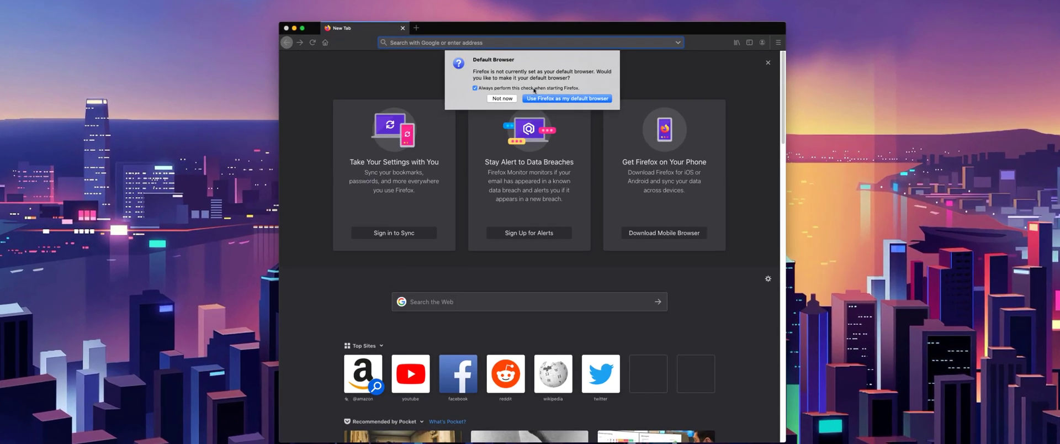
click(563, 100)
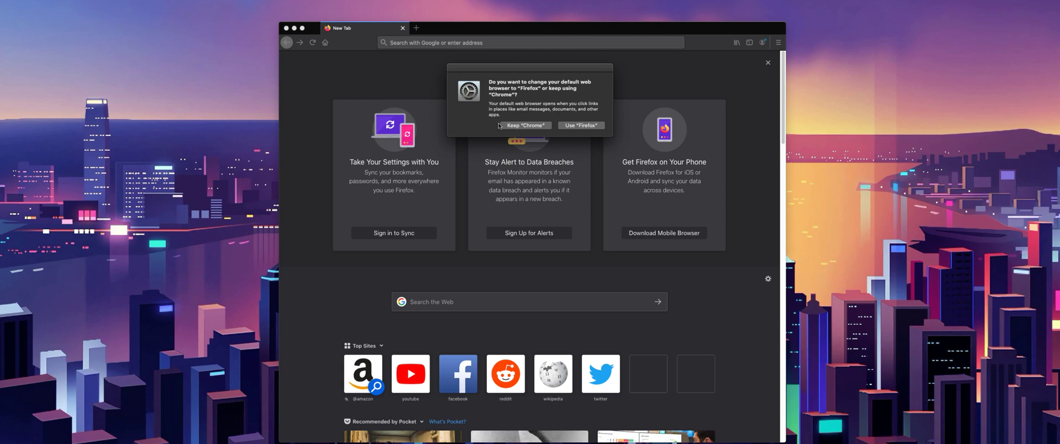
click(590, 126)
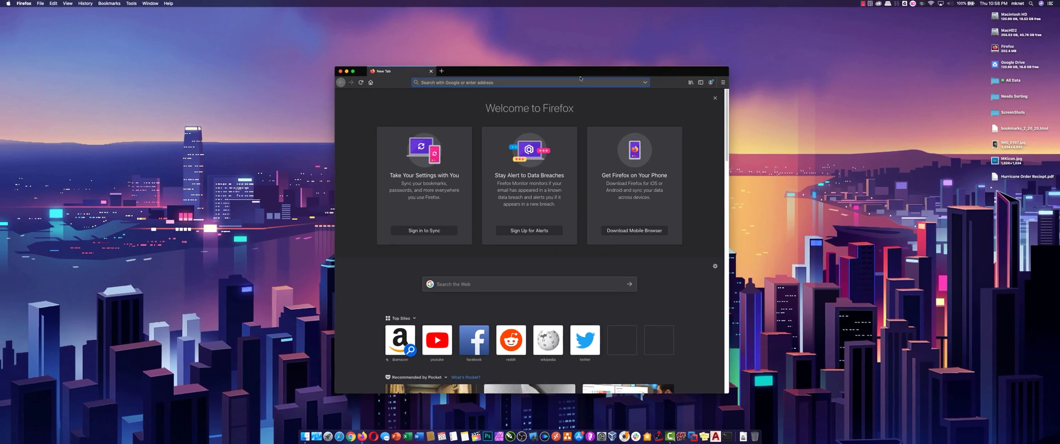
drag(582, 65, 559, 53)
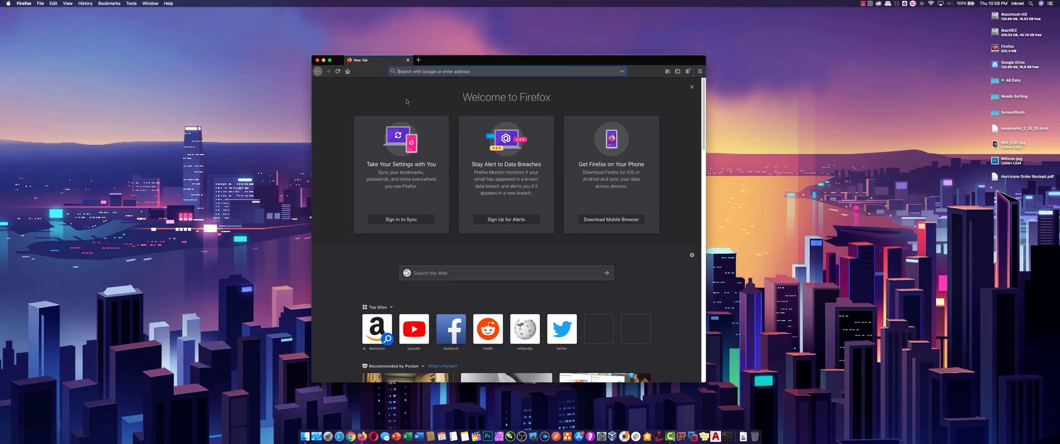
Open the bookmarks Library via Show All Bookmarks and arrange it beside the browser window
click(106, 3)
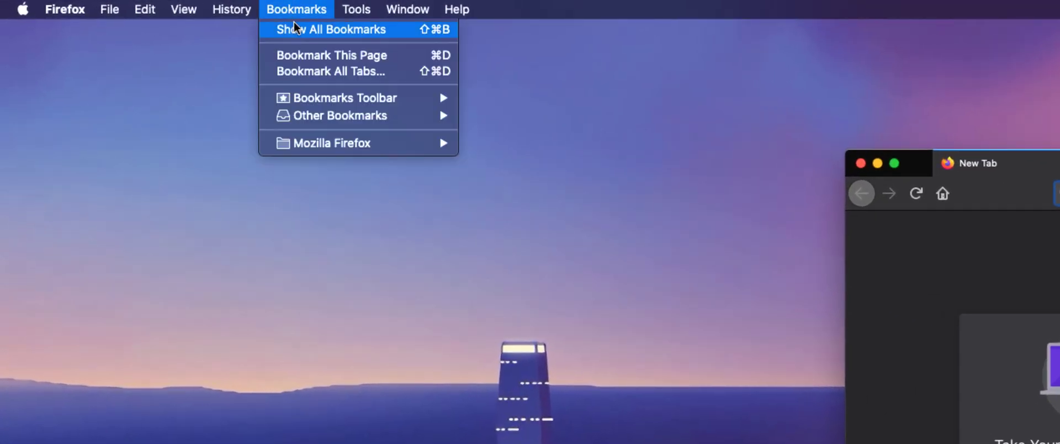
click(290, 29)
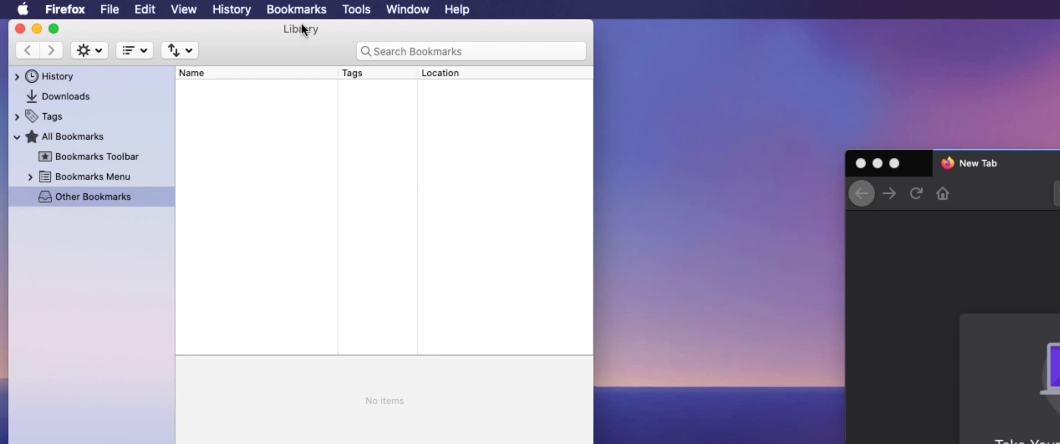
drag(299, 45, 744, 2)
drag(580, 1, 240, 0)
drag(661, 0, 488, 57)
Browse the Bookmarks Menu and its Mozilla Firefox folder, ending on the Bookmarks Toolbar folder
click(389, 173)
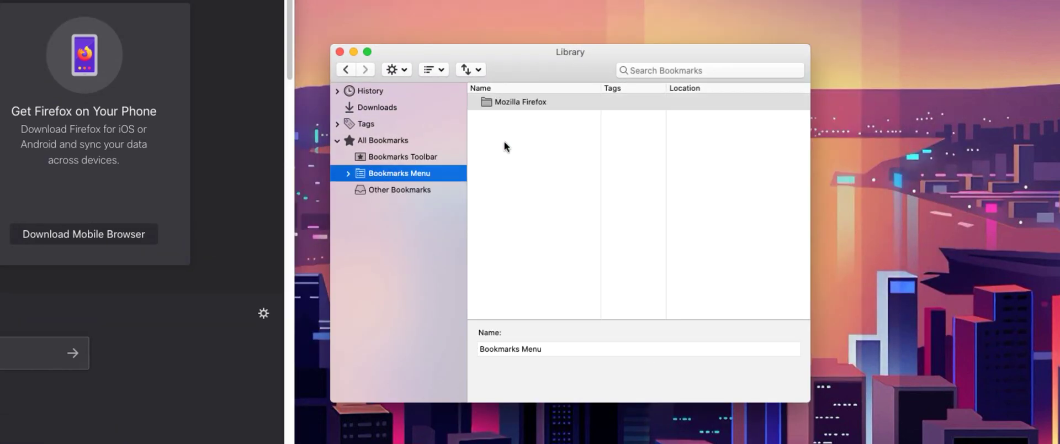
click(521, 98)
double_click(521, 99)
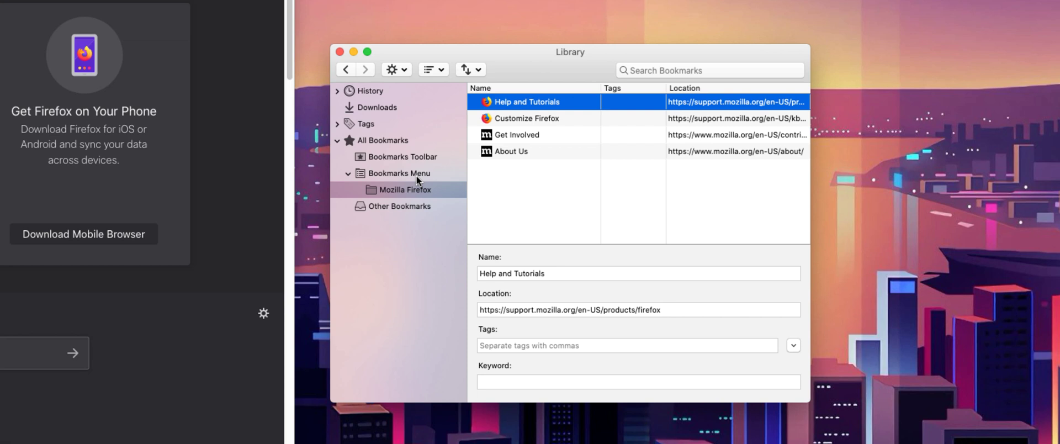
click(406, 161)
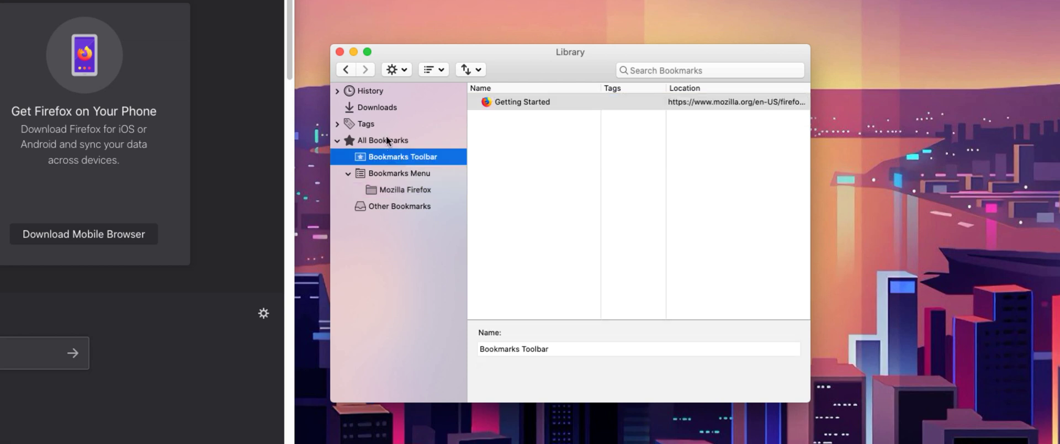
click(379, 142)
click(398, 157)
Choose 'Import Data from Another Browser…' from the Library's Import and Backup menu
click(478, 72)
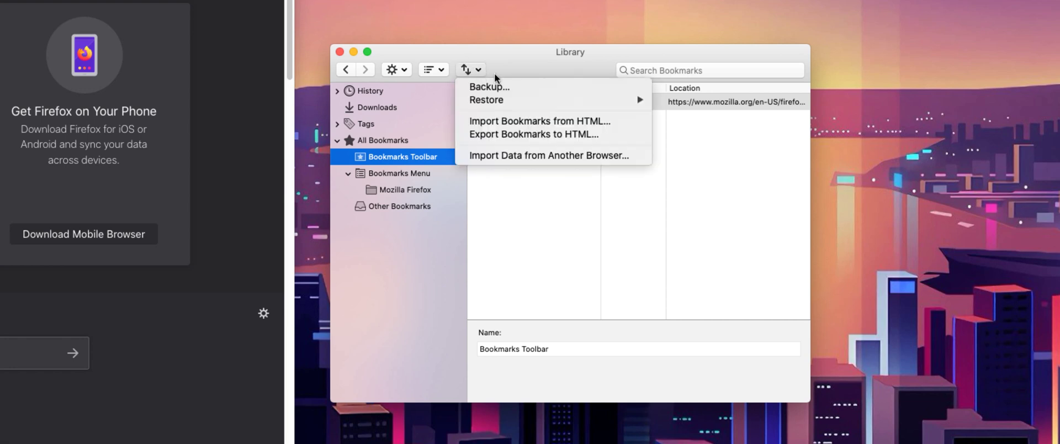
mouse_move(531, 97)
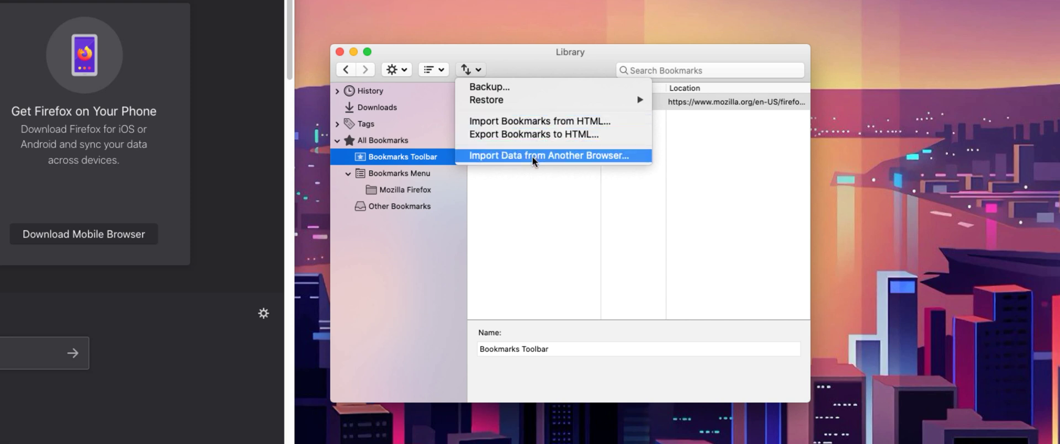
click(561, 156)
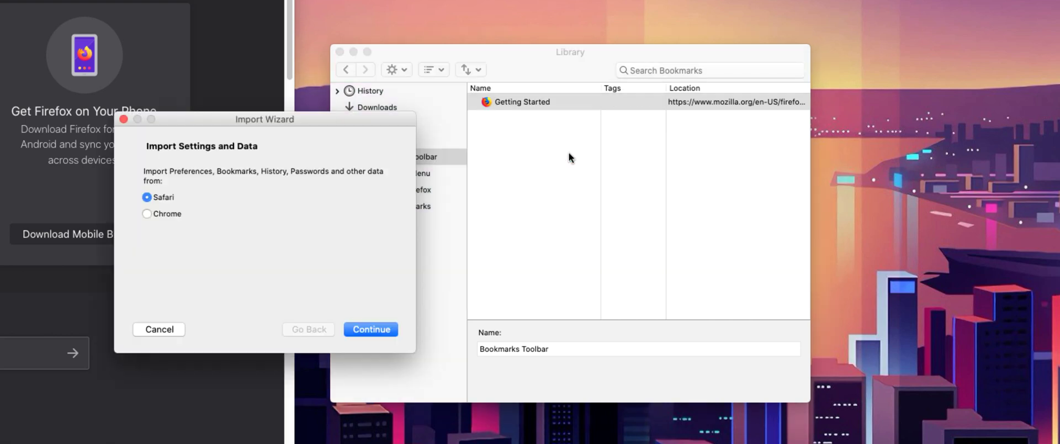
Select Chrome as the import source in the Import Wizard and continue
drag(342, 117, 655, 127)
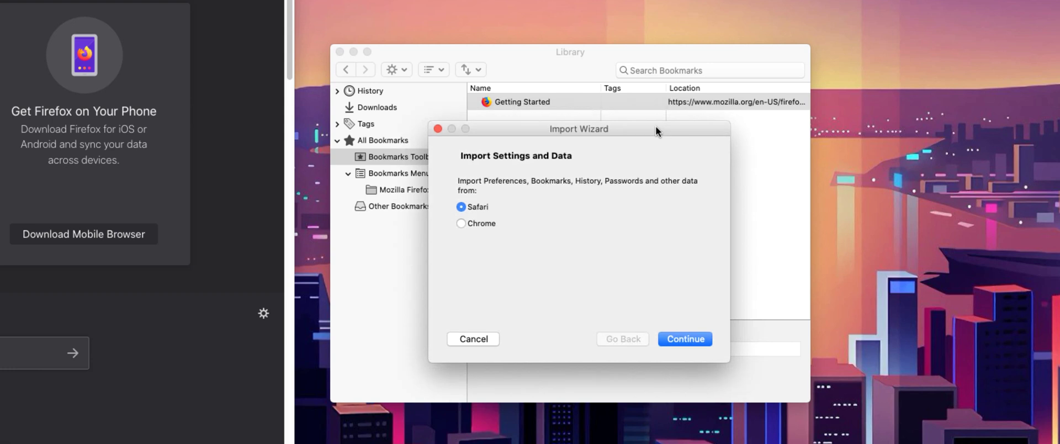
click(462, 222)
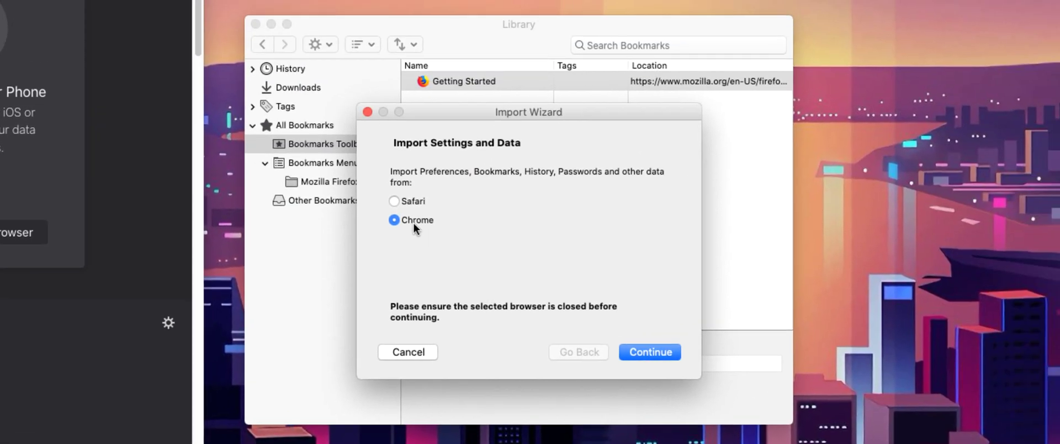
click(660, 348)
Keep the preselected first Chrome profile and continue to the items to import
scroll(661, 184, down, 3)
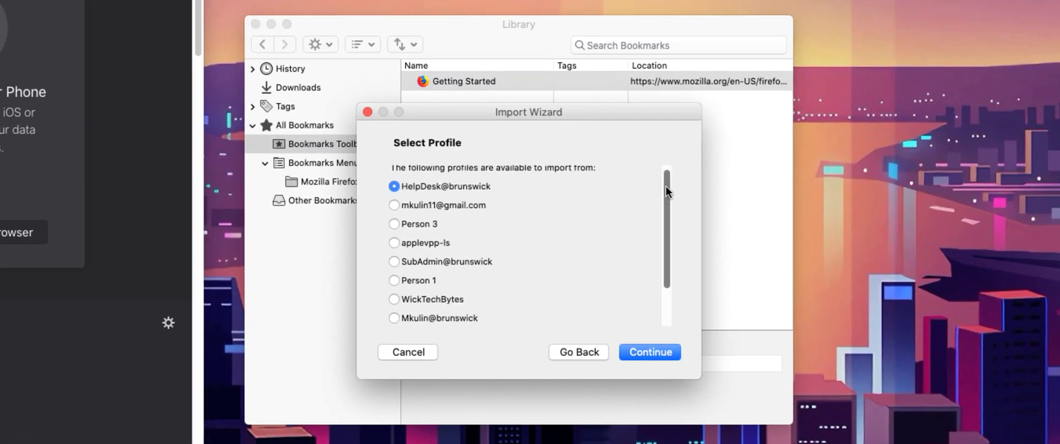
scroll(674, 284, up, 5)
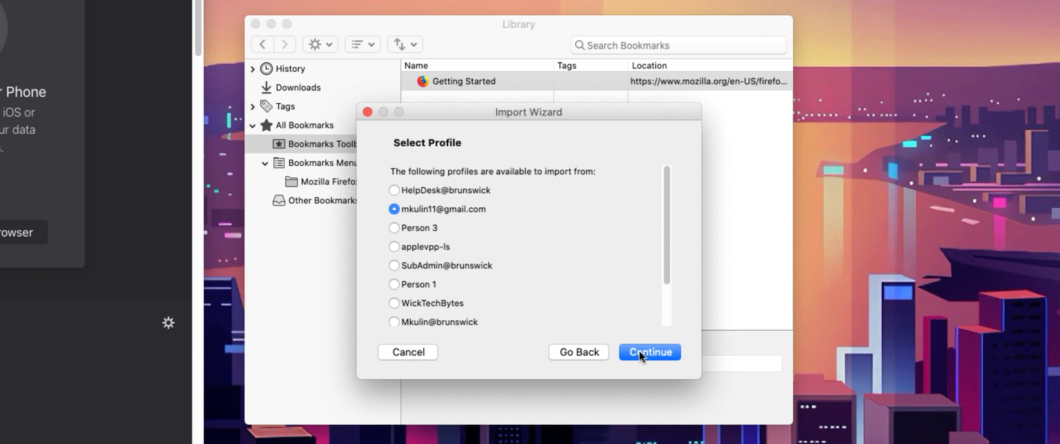
click(665, 355)
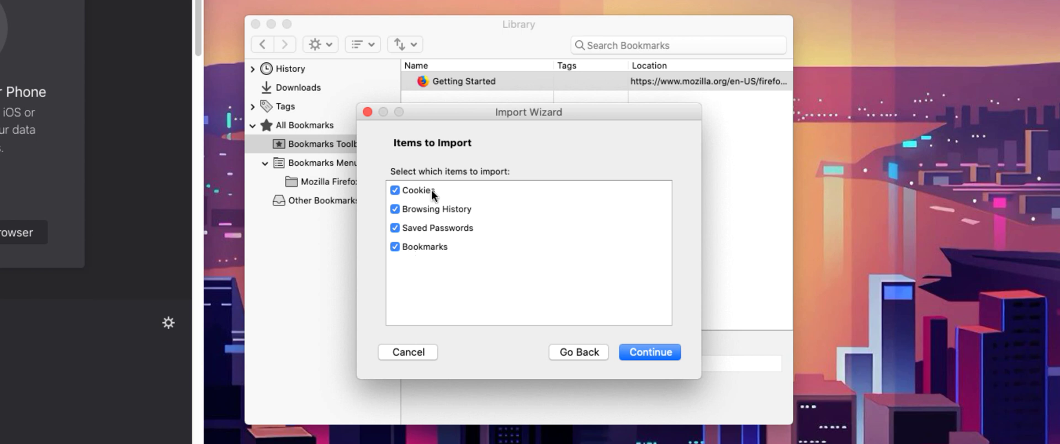
Import cookies, browsing history, saved passwords and bookmarks from Chrome, leaving all items checked
click(634, 356)
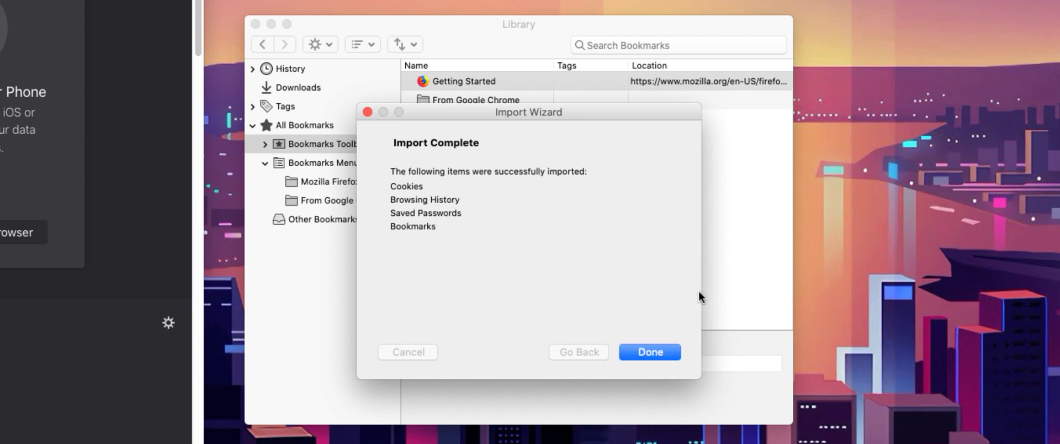
Close the Import Wizard and open the imported From Google Chrome folder in the Library
click(660, 348)
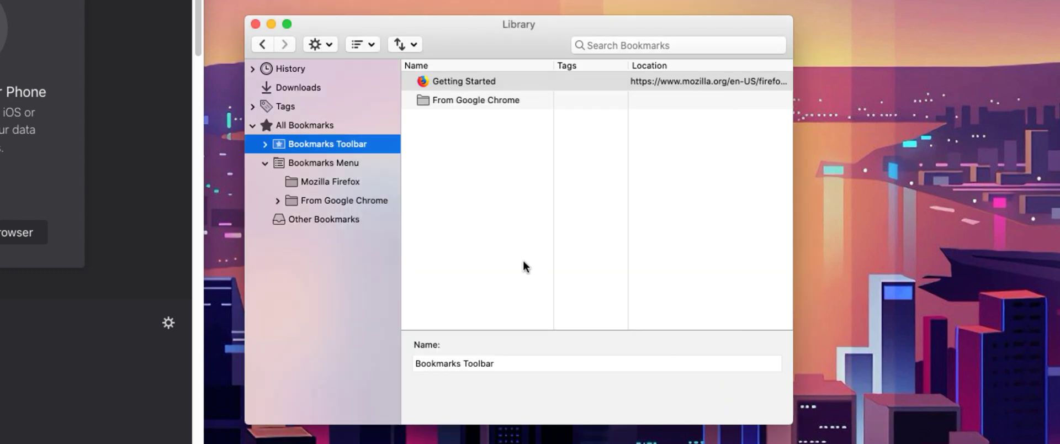
click(463, 103)
double_click(464, 102)
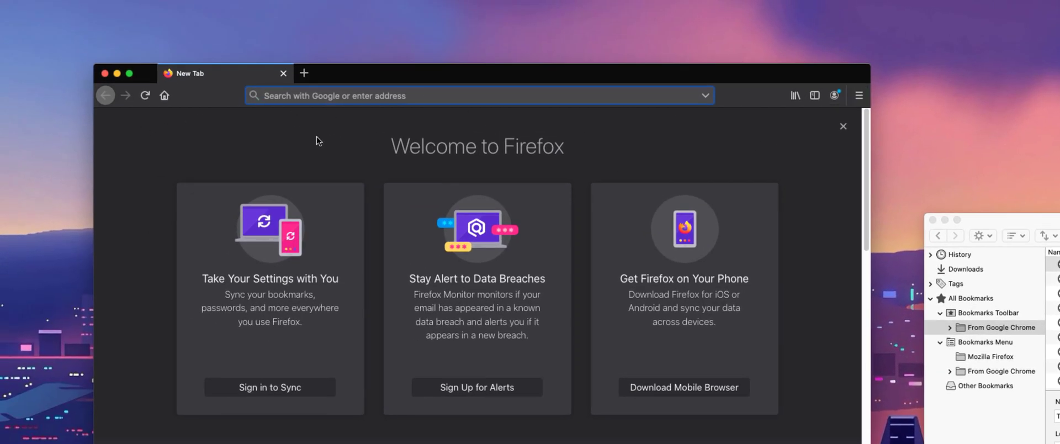
Turn on the Bookmarks Toolbar through View > Toolbars
click(0, 0)
mouse_move(0, 0)
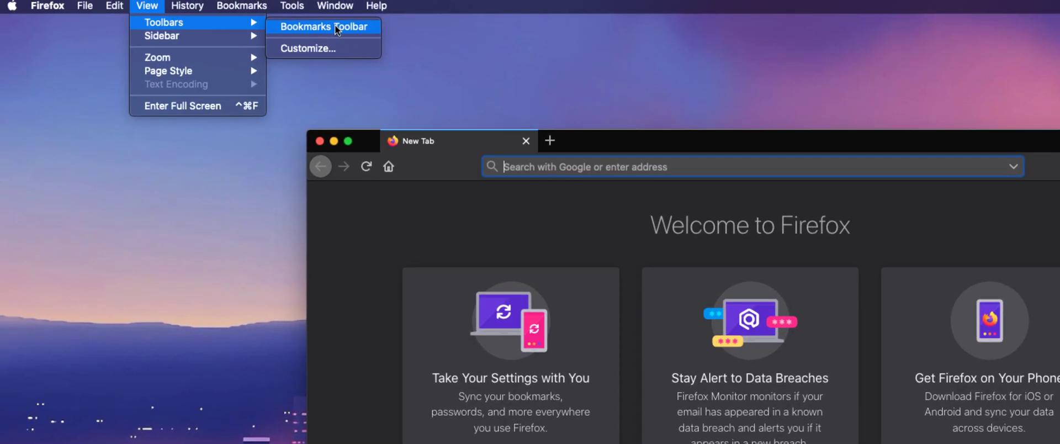
click(338, 28)
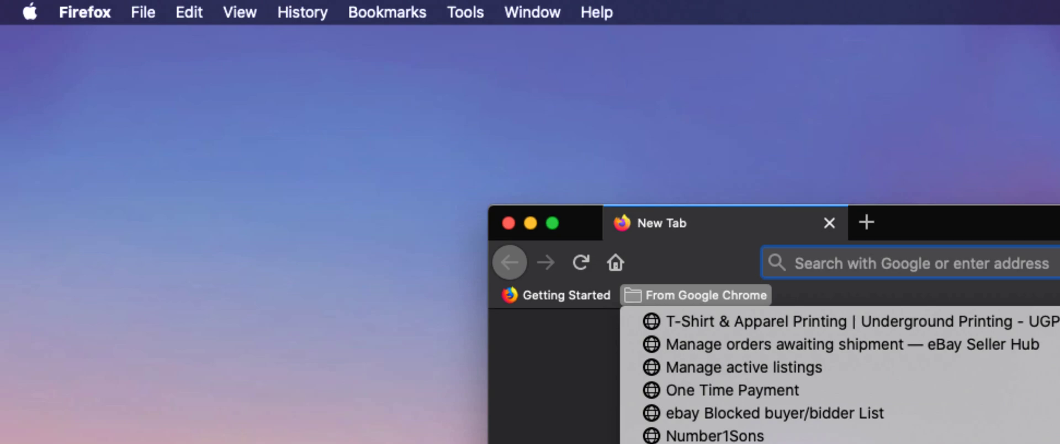
Open the From Google Chrome toolbar folder and select all 181 bookmarks in the Library
click(718, 294)
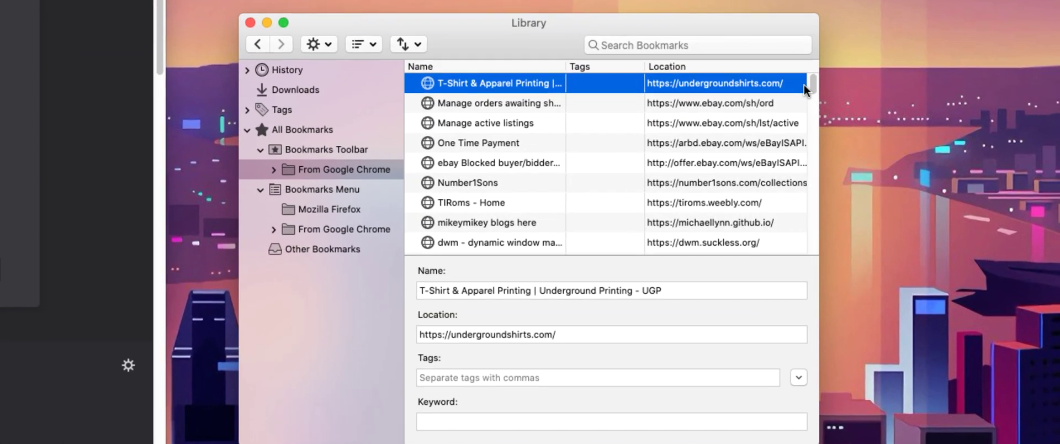
drag(811, 86, 875, 279)
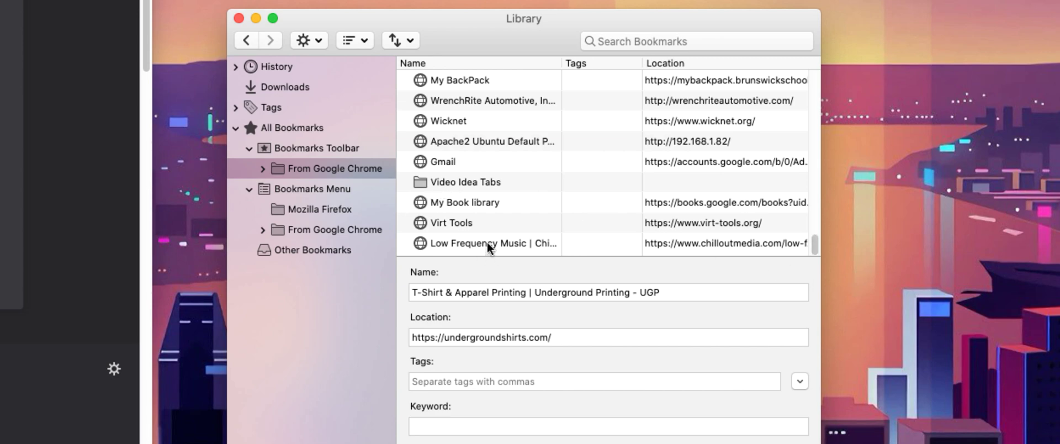
key(super+a)
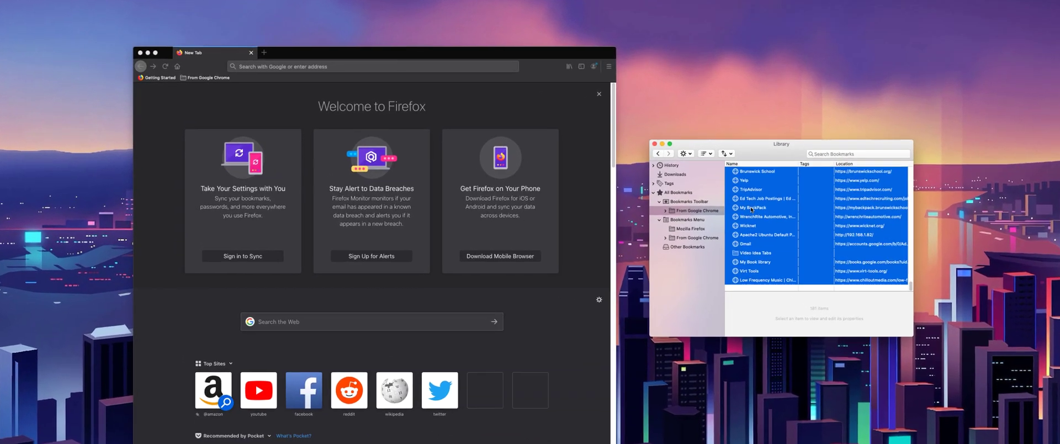
Drag the selected Chrome bookmarks out of their folder directly onto the Bookmarks Toolbar
drag(641, 197, 616, 187)
drag(809, 220, 710, 222)
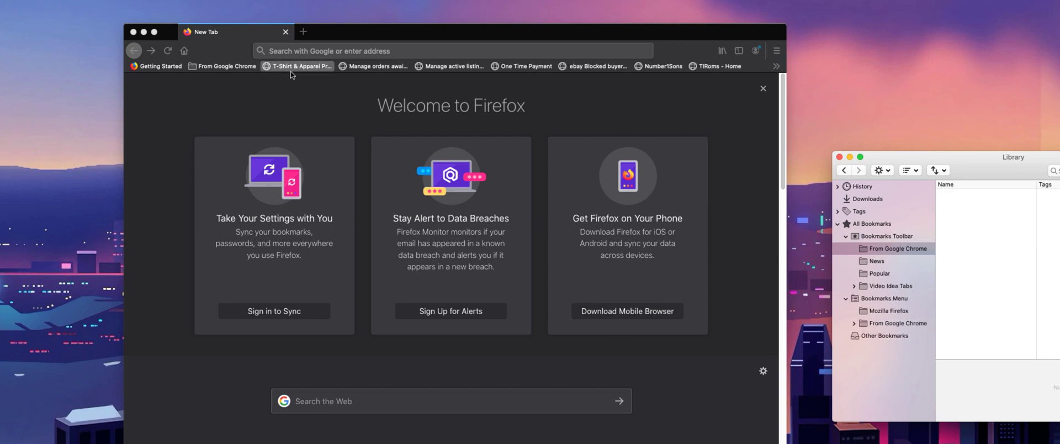
drag(696, 34, 480, 8)
double_click(480, 5)
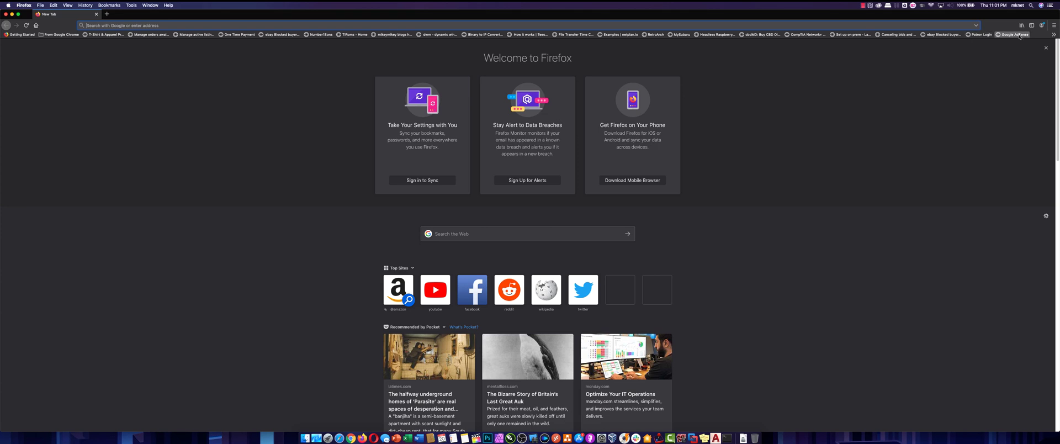
click(1052, 35)
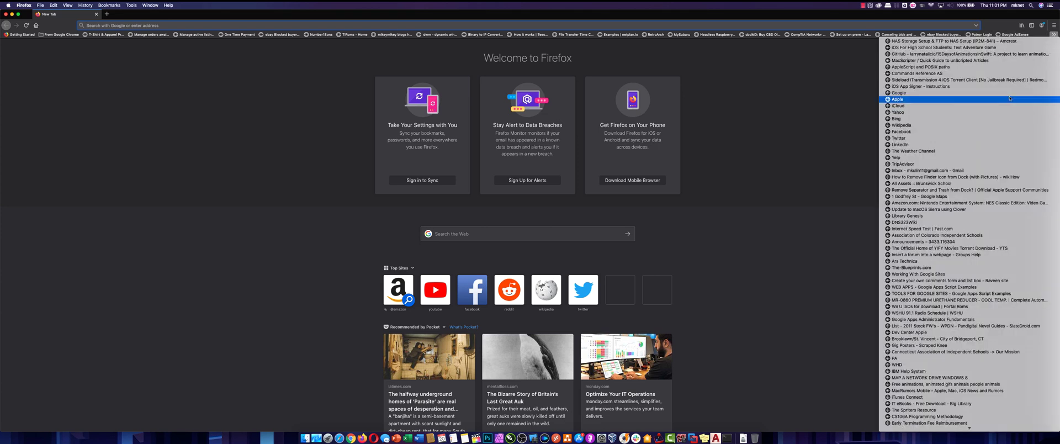
click(805, 236)
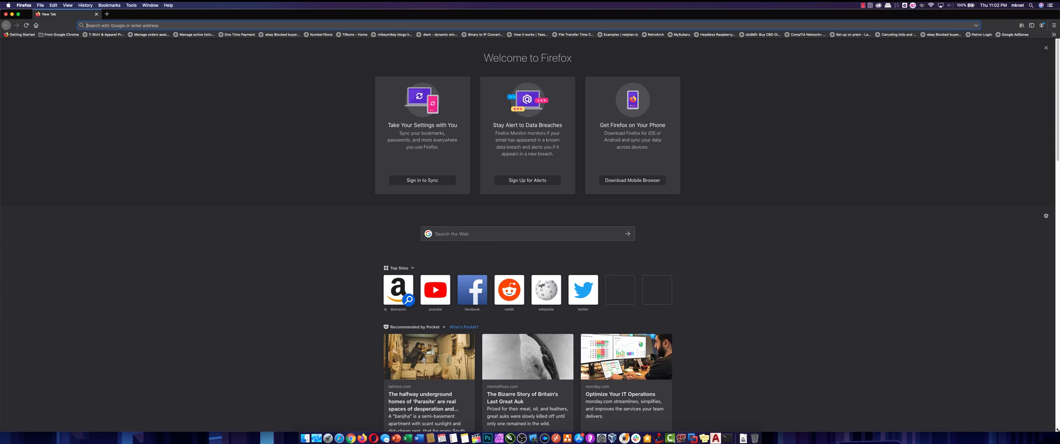
drag(1056, 430, 493, 410)
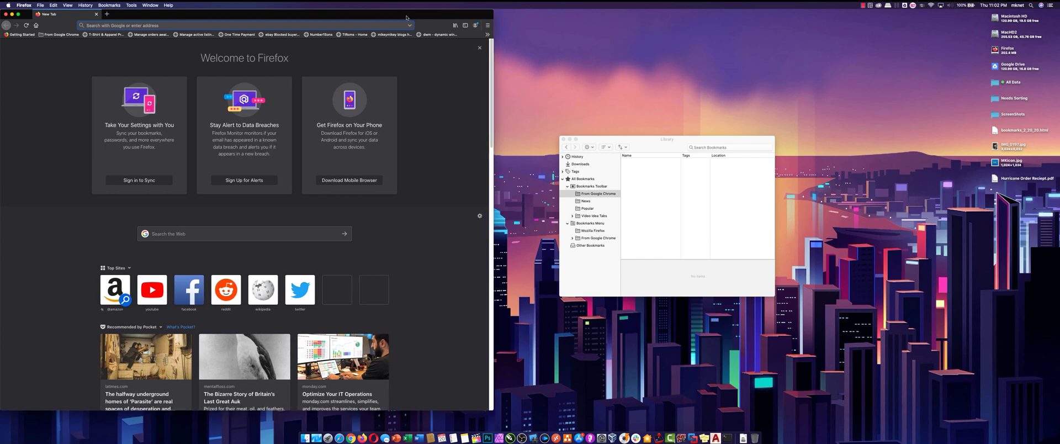
drag(407, 17, 733, 18)
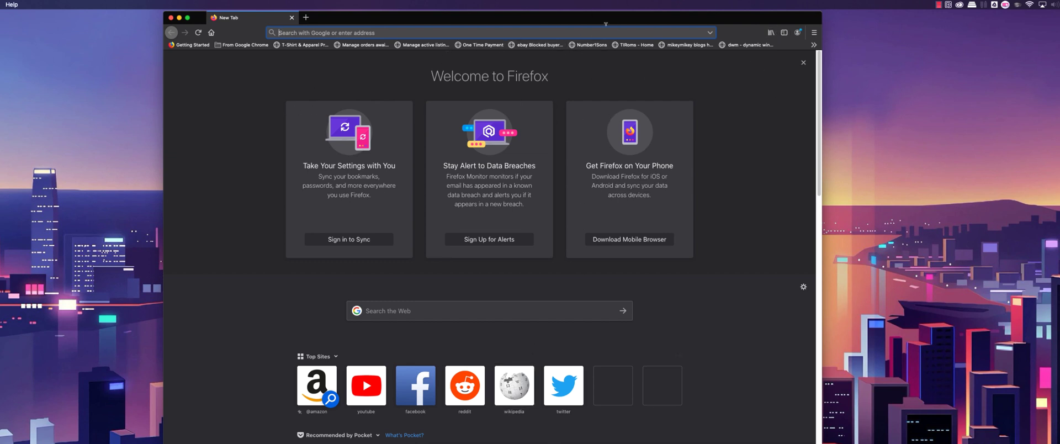
drag(614, 22, 595, 40)
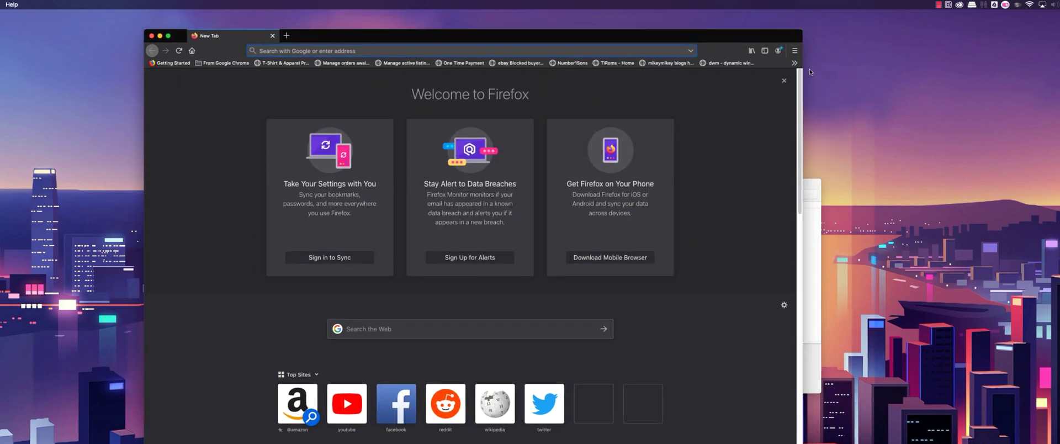
click(795, 62)
scroll(906, 254, down, 1)
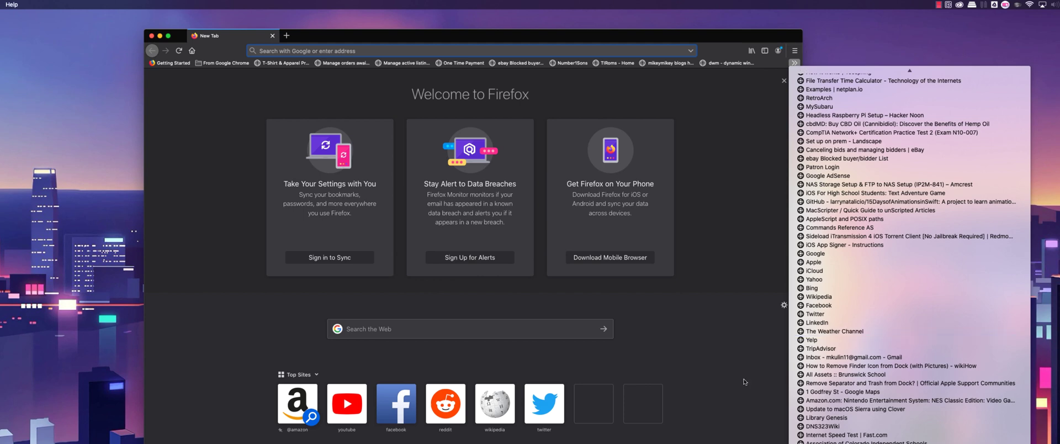
click(744, 259)
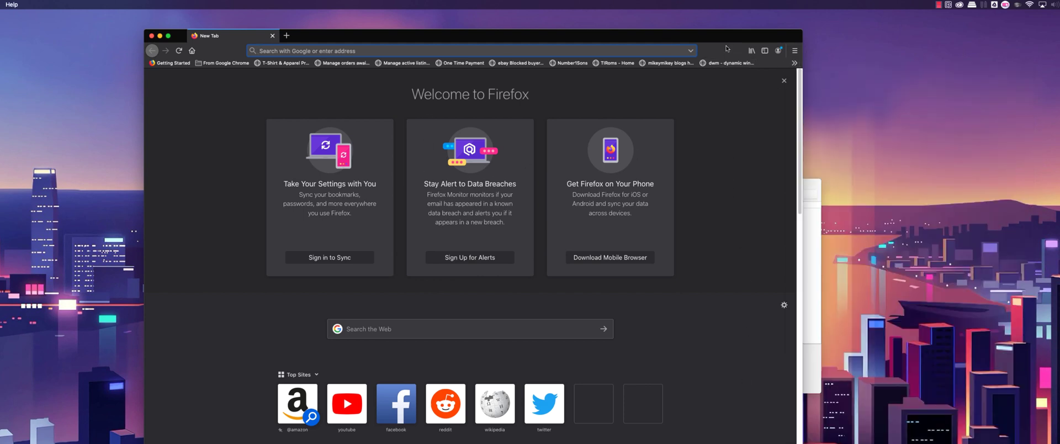
drag(726, 41, 728, 27)
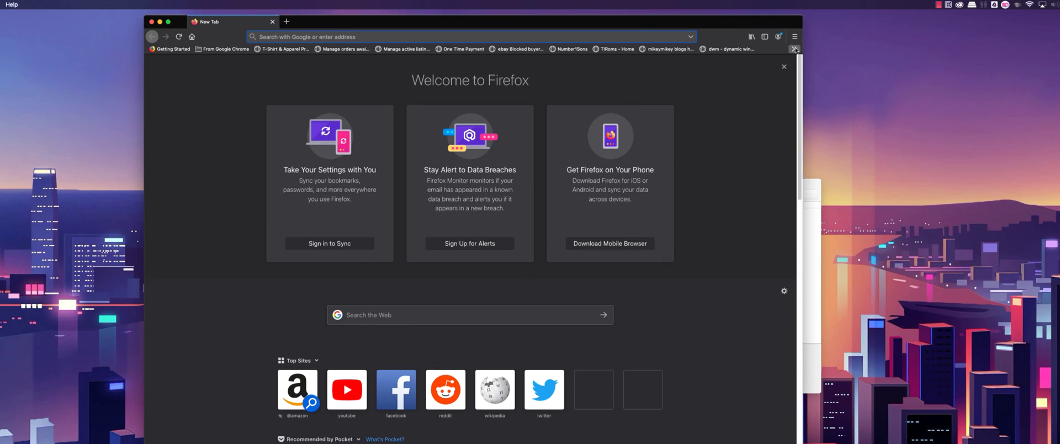
click(794, 49)
scroll(795, 55, up, 1)
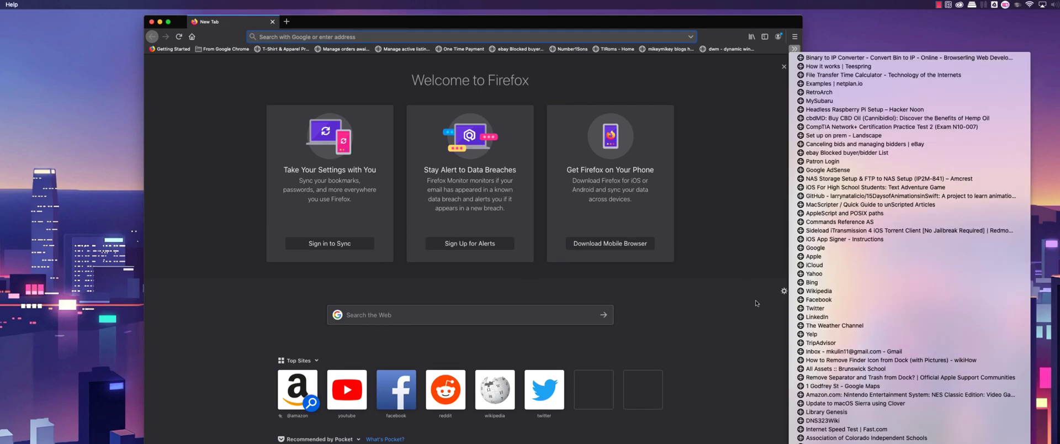
click(720, 234)
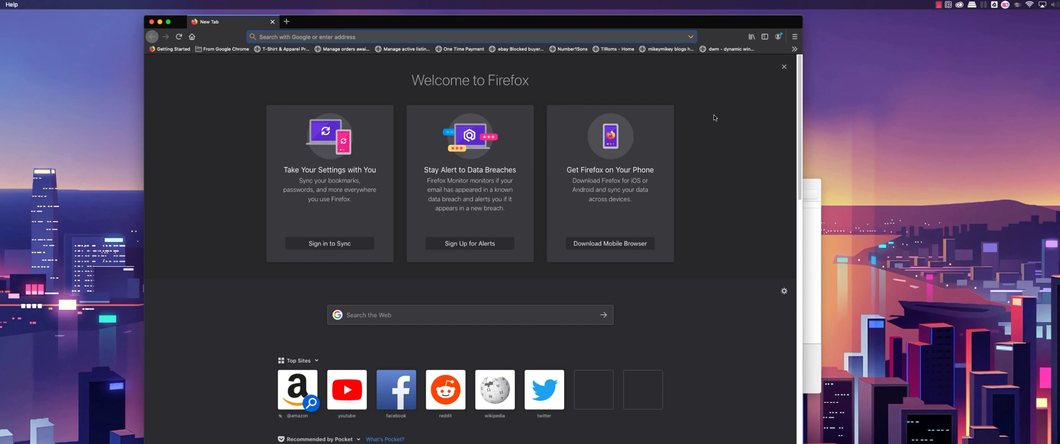
drag(802, 22, 1013, 24)
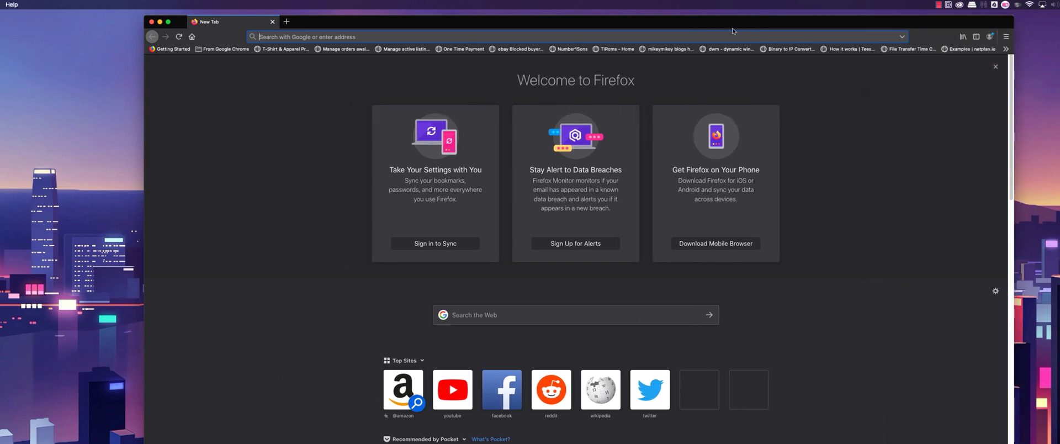
drag(732, 27, 664, 36)
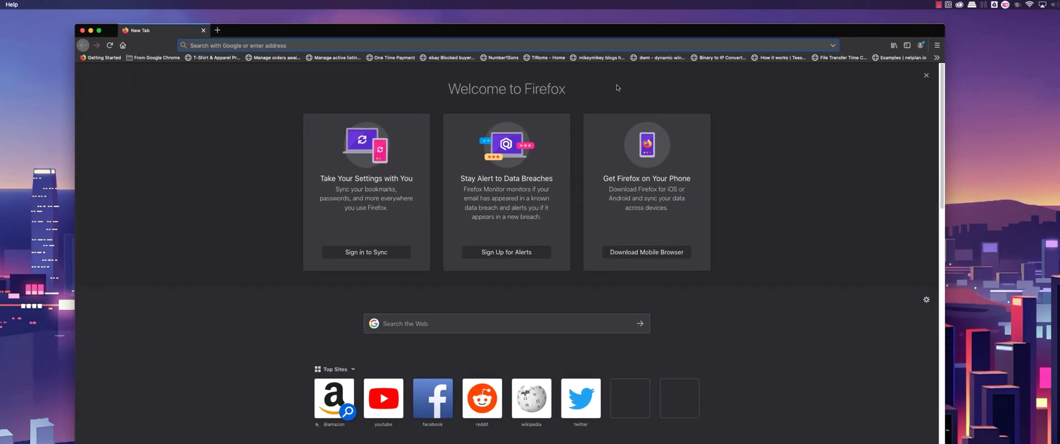
drag(535, 35, 291, 30)
drag(762, 183, 966, 187)
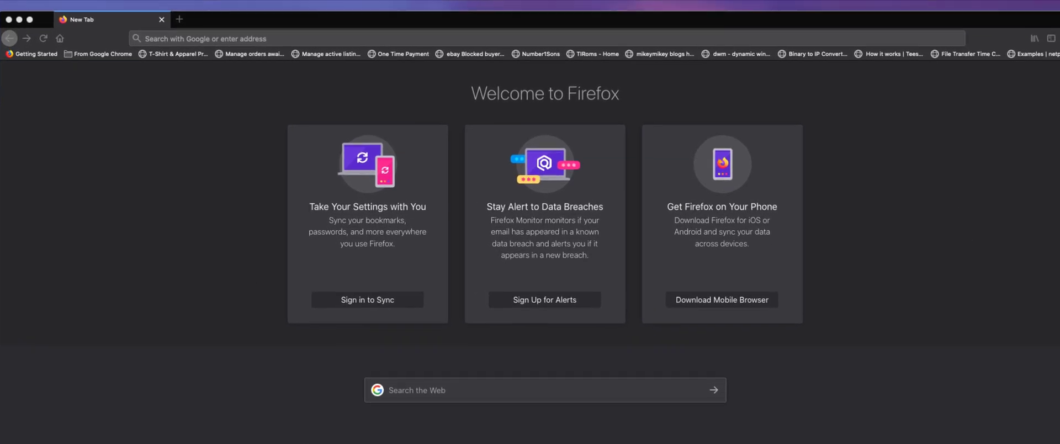
Delete the emptied From Google Chrome folder and look through the Popular and Video Idea Tabs folders
right_click(1059, 320)
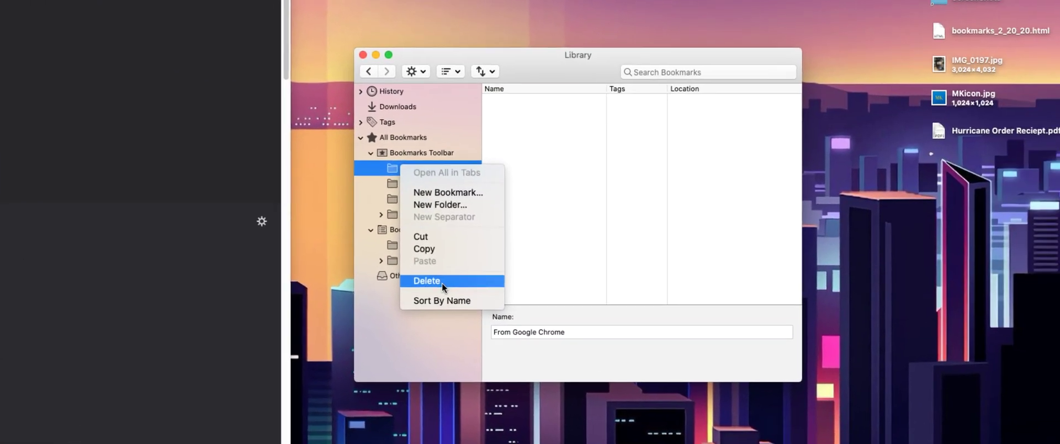
click(980, 371)
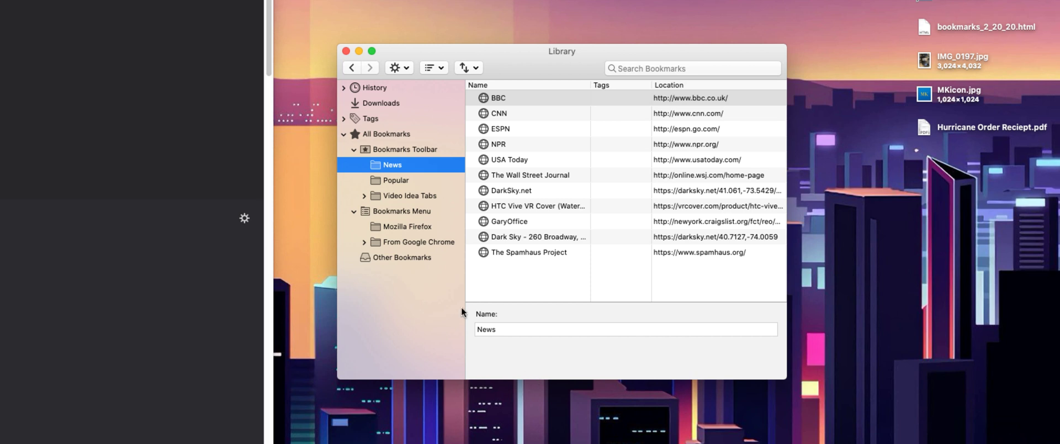
click(389, 181)
click(393, 197)
click(394, 182)
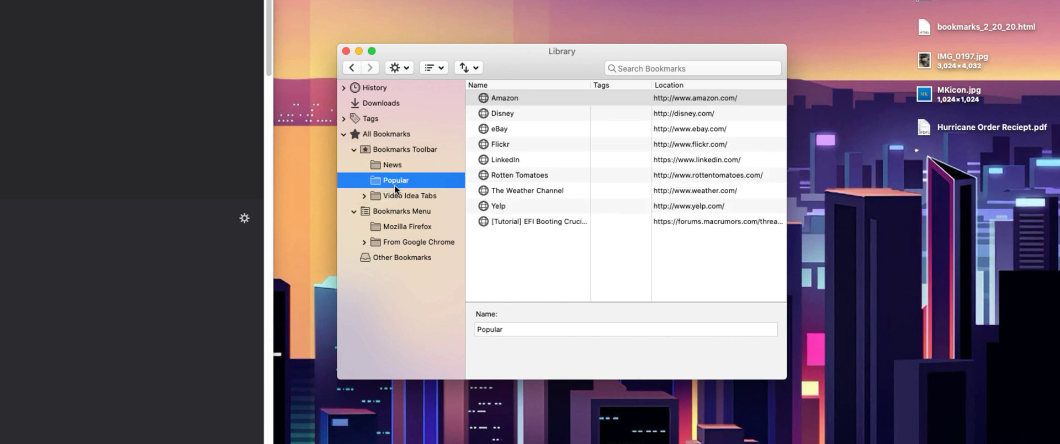
Delete the Popular and Video Idea Tabs folders, leaving only News on the toolbar
right_click(393, 180)
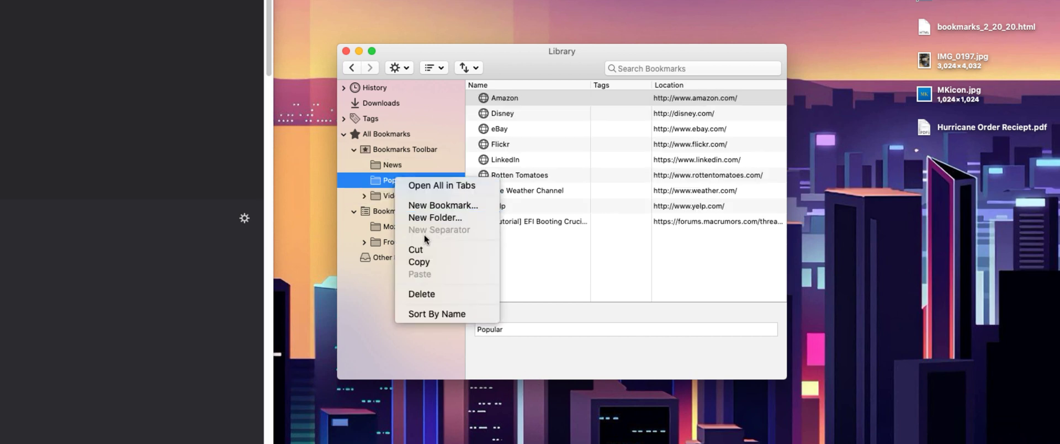
click(429, 288)
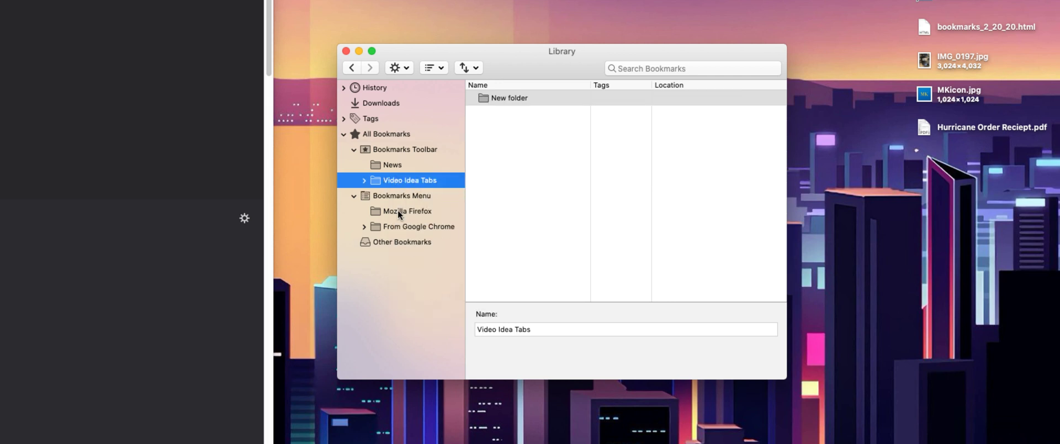
right_click(368, 182)
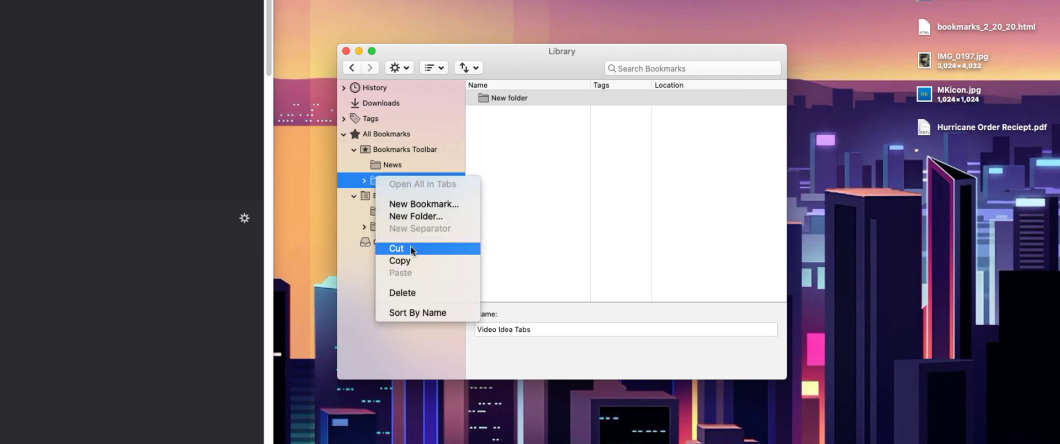
click(420, 291)
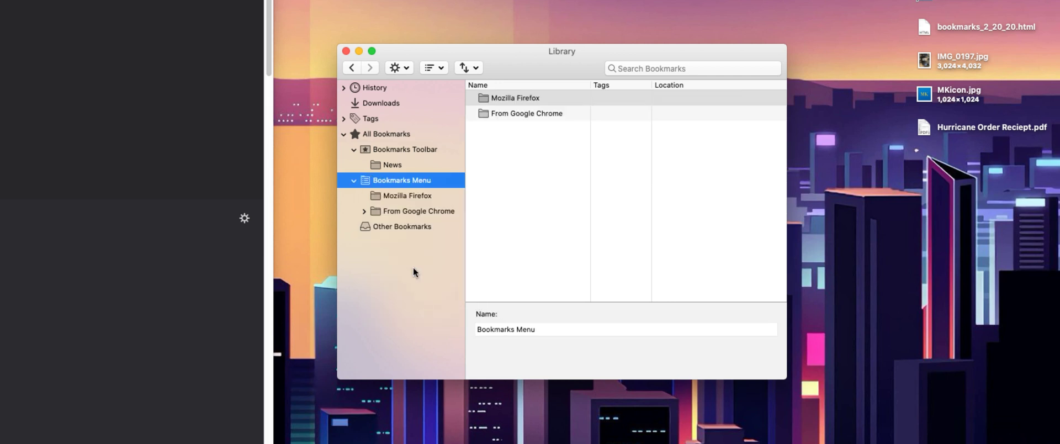
click(397, 191)
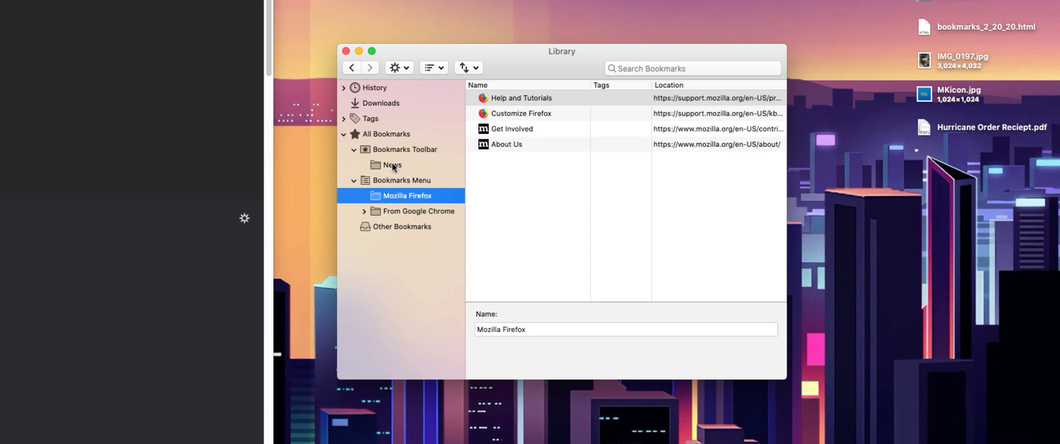
mouse_move(428, 46)
mouse_down()
mouse_move(356, 11)
mouse_move(431, 82)
mouse_move(416, 51)
mouse_up()
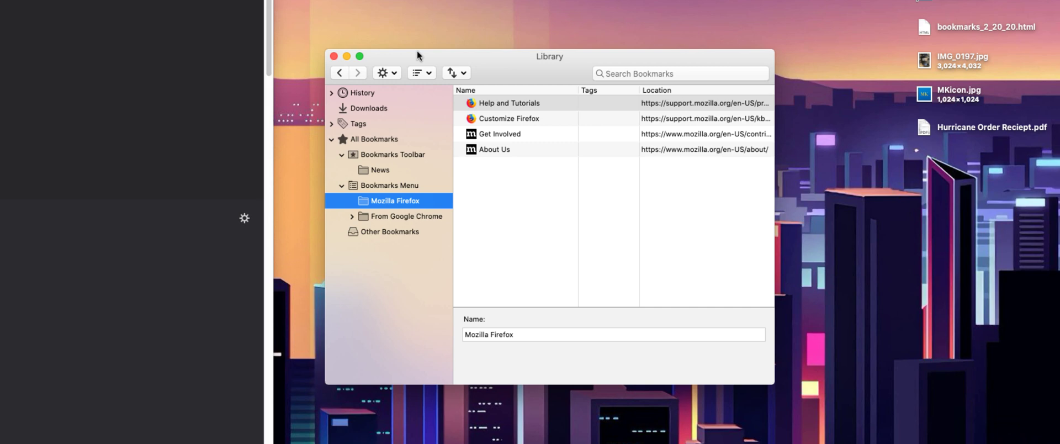